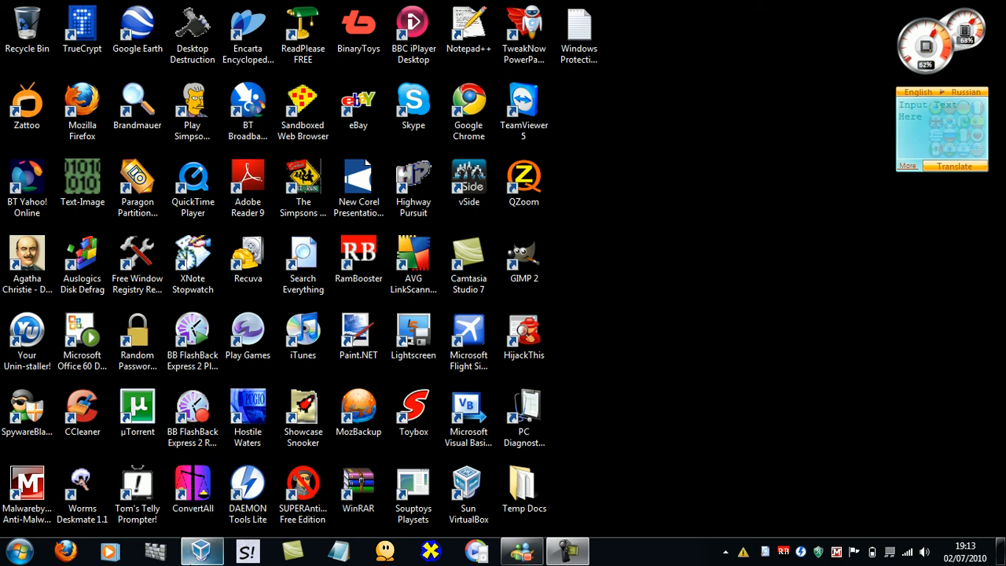
Switch to the Windows XP virtual machine in Sun VirtualBox, resume it from pause and dismiss the slow-performance notification.
click(190, 561)
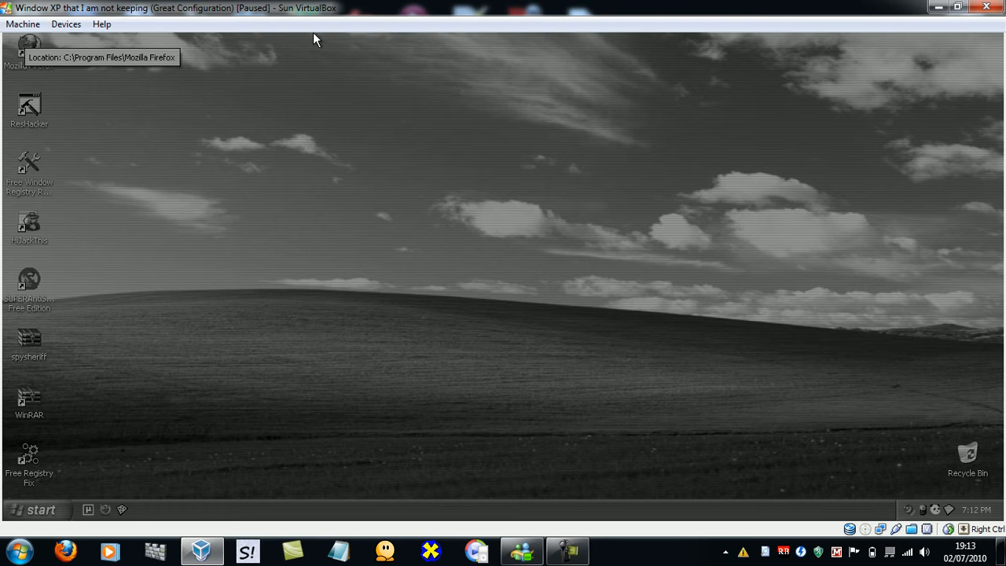
click(22, 24)
click(39, 221)
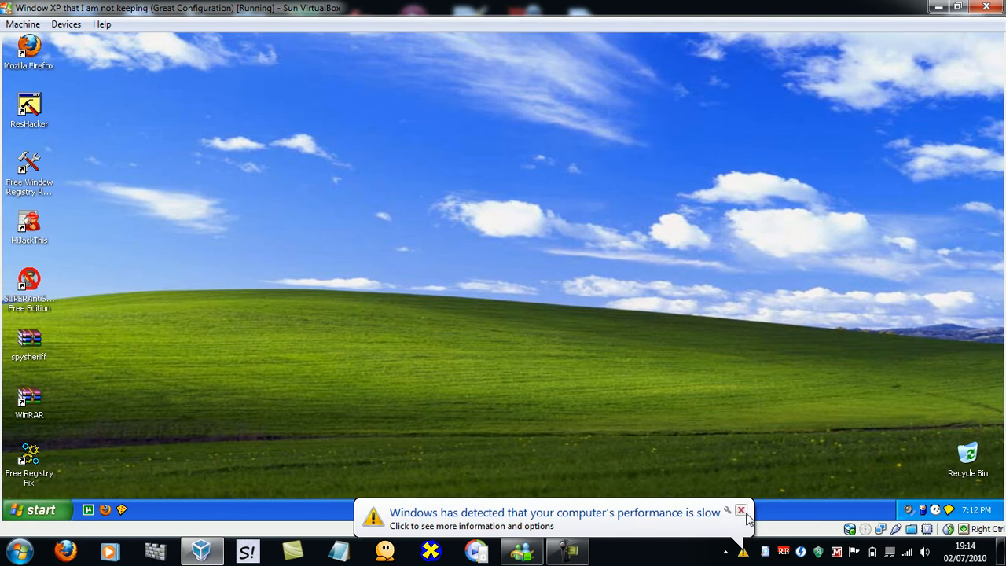
click(741, 512)
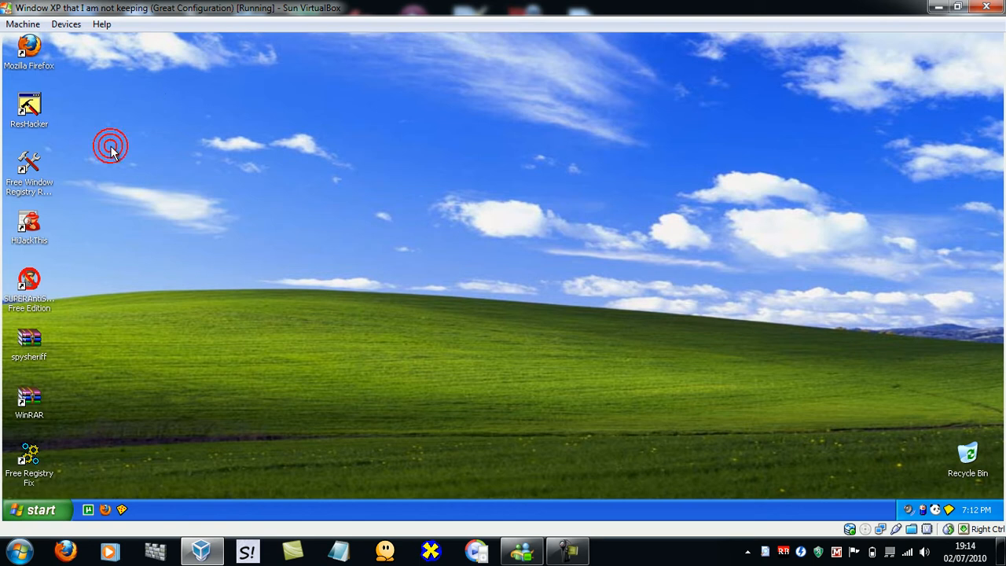
Launch Resource Hacker in the virtual machine and open explorer.exe from the C: drive's WINDOWS folder.
double_click(41, 122)
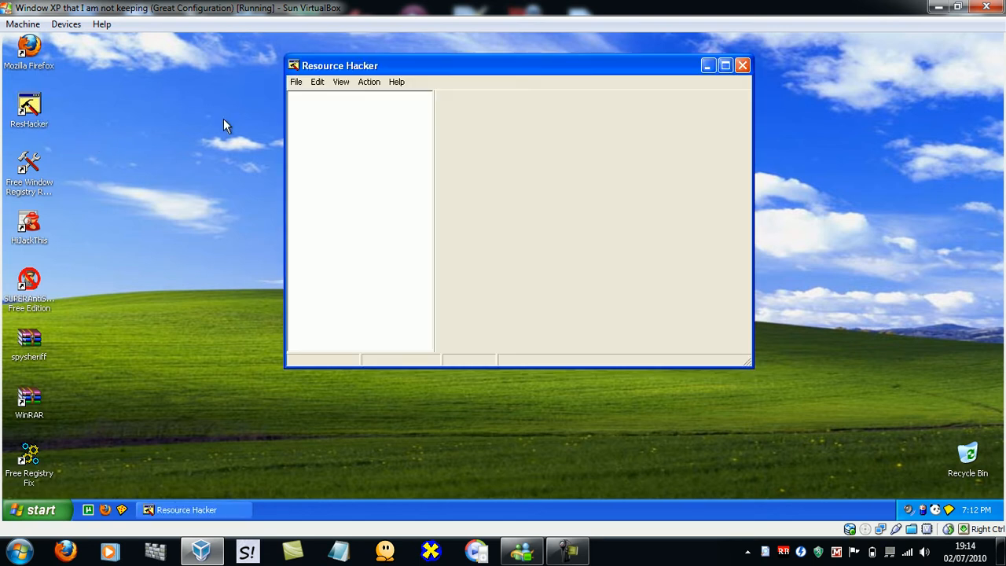
drag(360, 66, 319, 69)
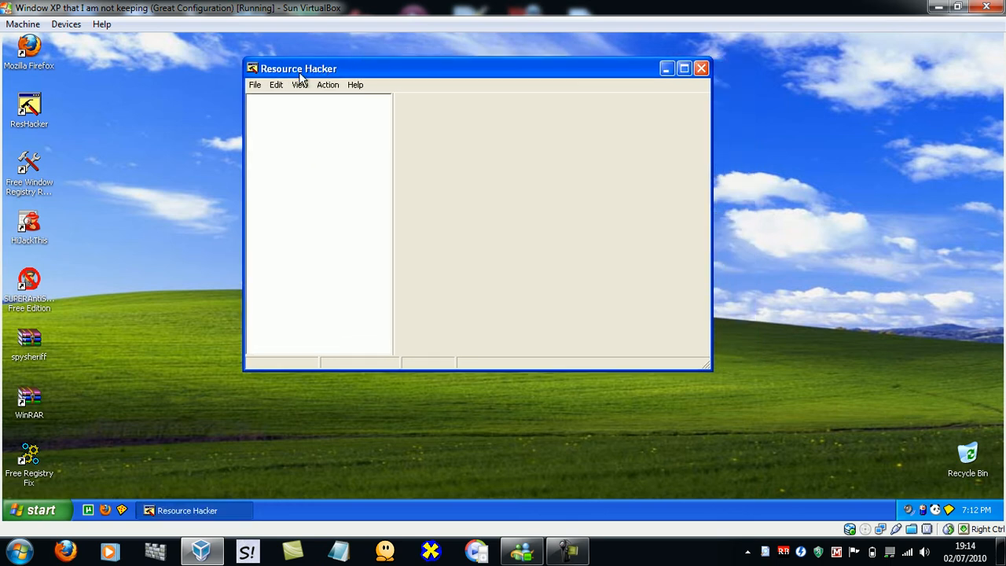
click(254, 83)
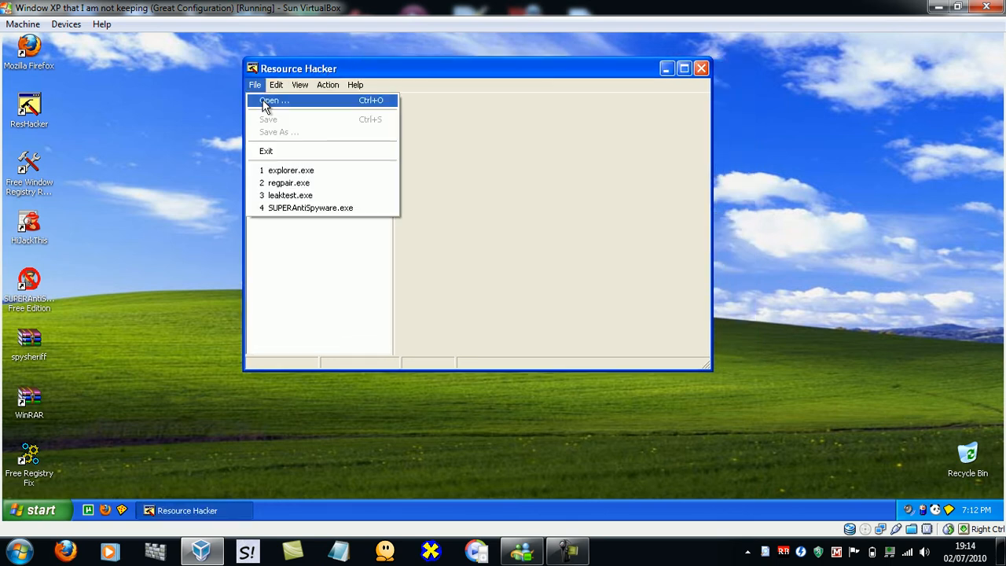
click(268, 100)
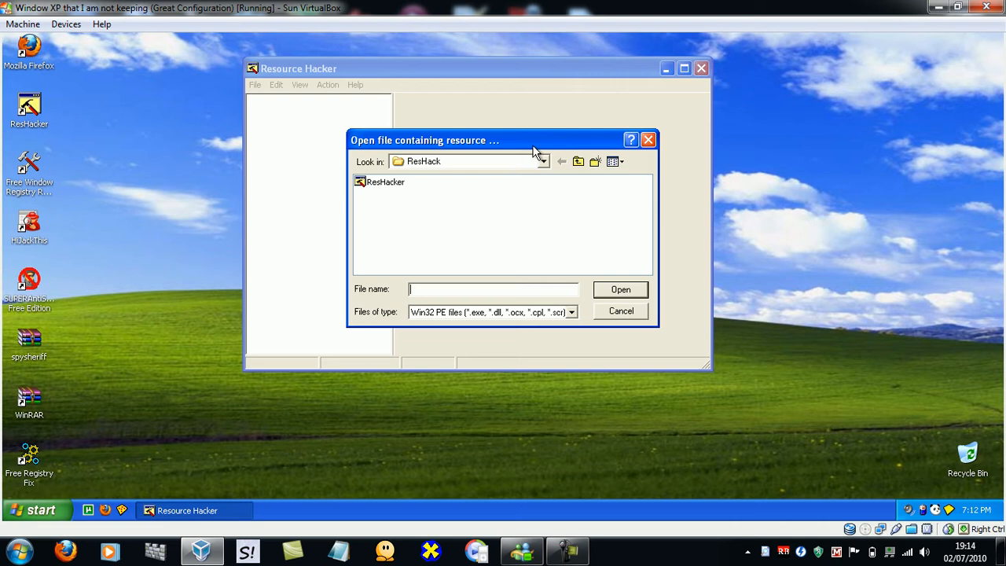
click(544, 161)
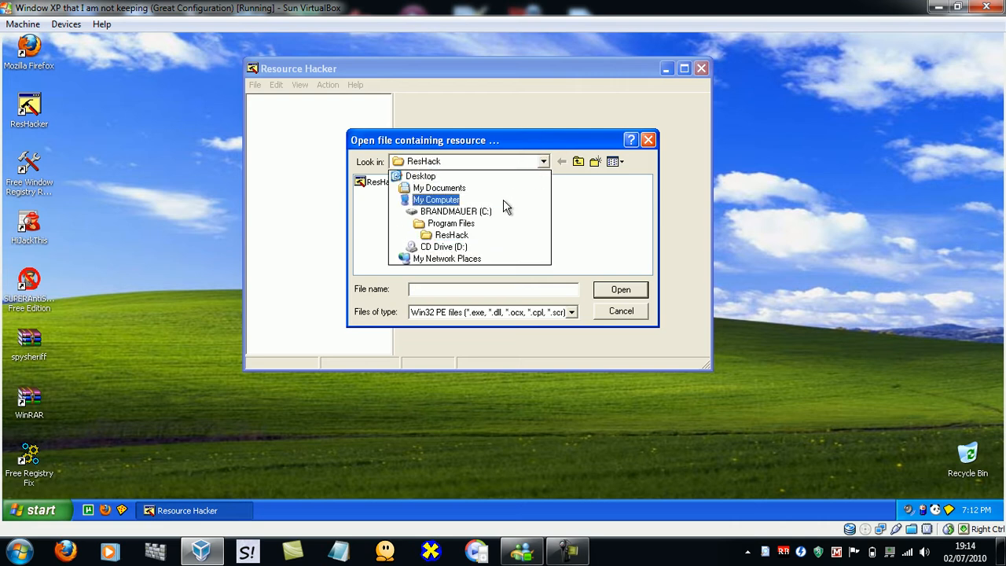
click(486, 214)
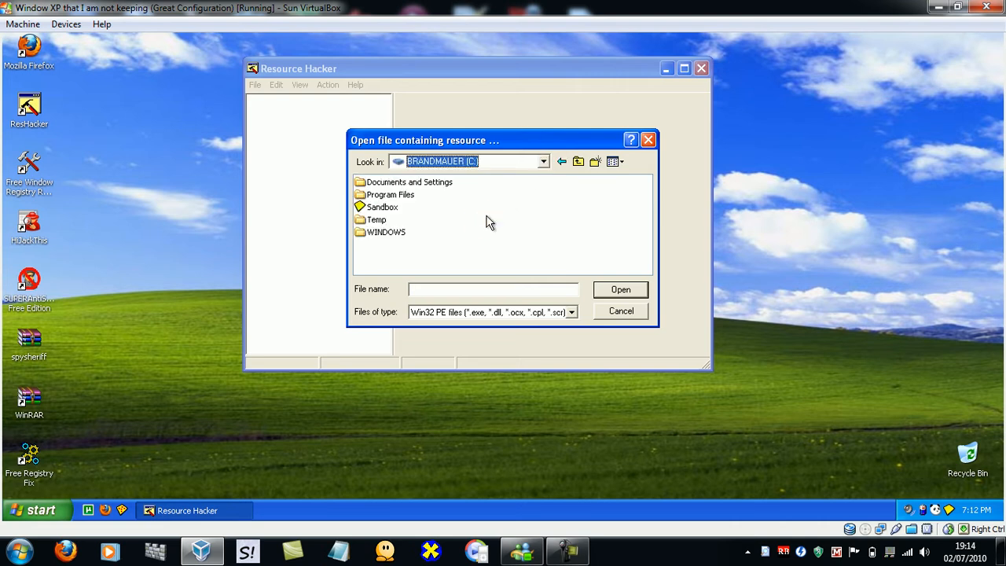
click(391, 236)
double_click(392, 236)
drag(388, 267, 599, 274)
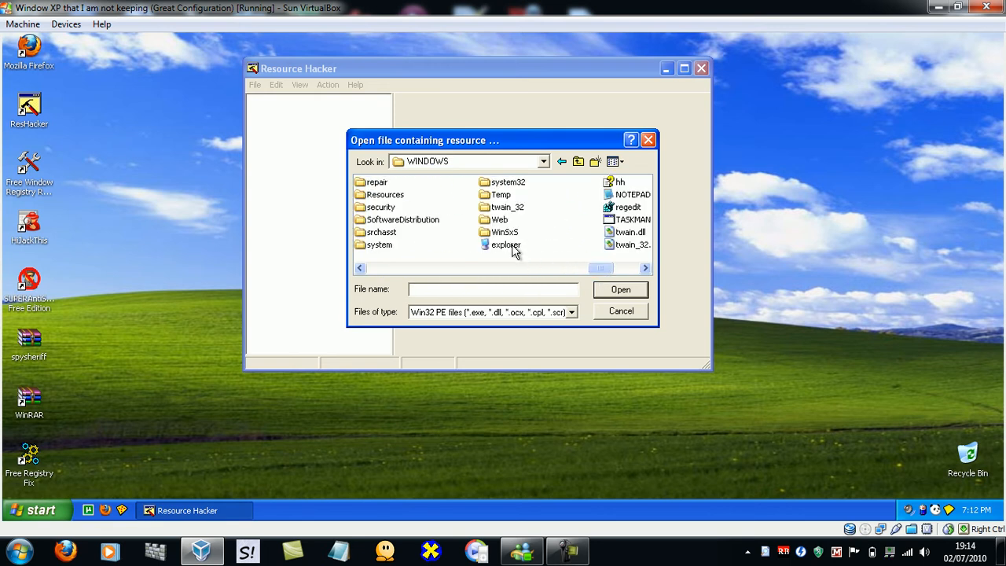
click(513, 247)
click(621, 290)
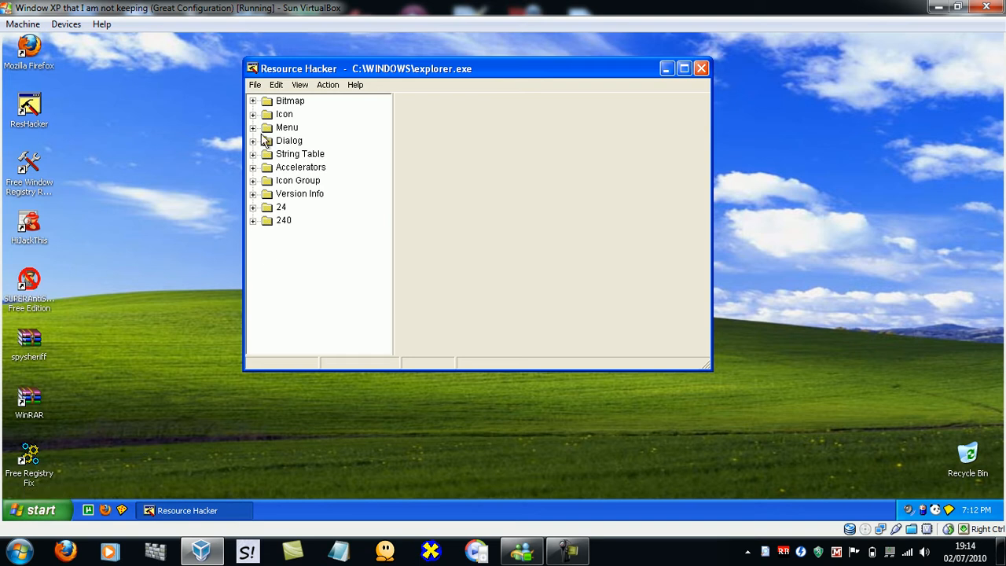
View bitmap resource 1033 under Bitmap 143, then collapse the Bitmap group.
click(253, 100)
click(266, 114)
click(308, 127)
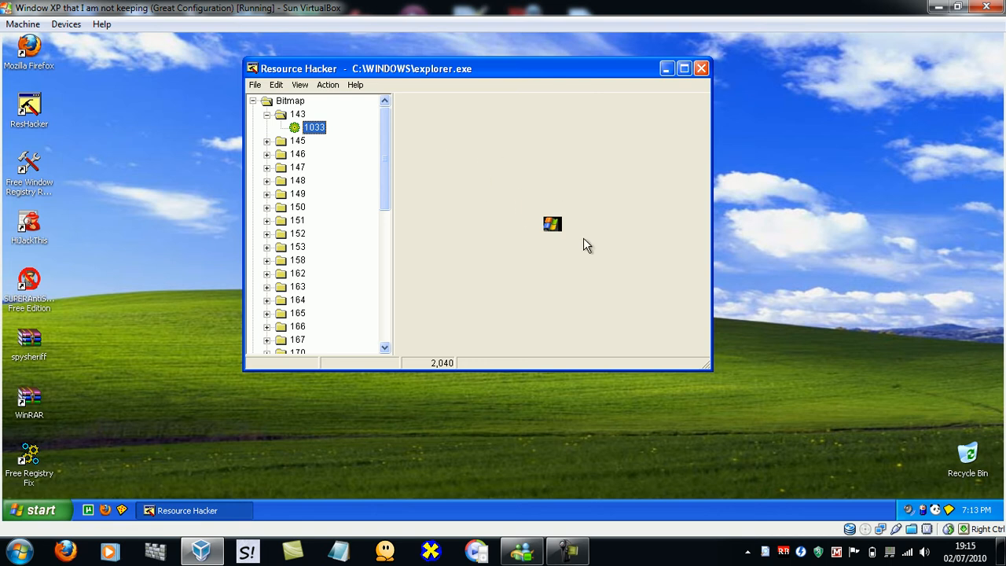
click(253, 101)
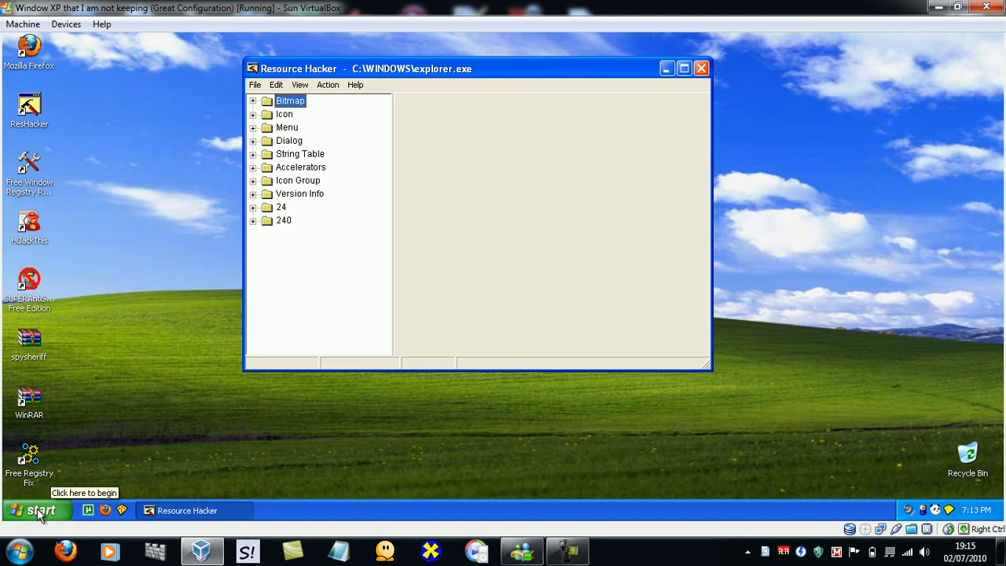
Expand the String Table group and view resource 1033 in folder 19.
click(252, 154)
click(267, 115)
click(308, 128)
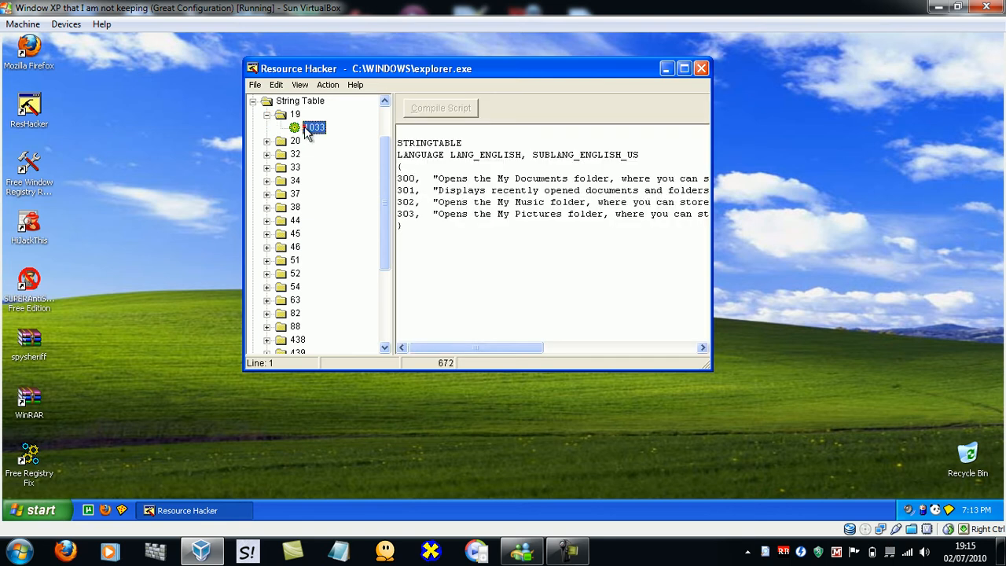
click(267, 115)
In String Table 34, resource 1033, change string 533 to "Click here to start" and compile the script.
click(267, 167)
click(307, 181)
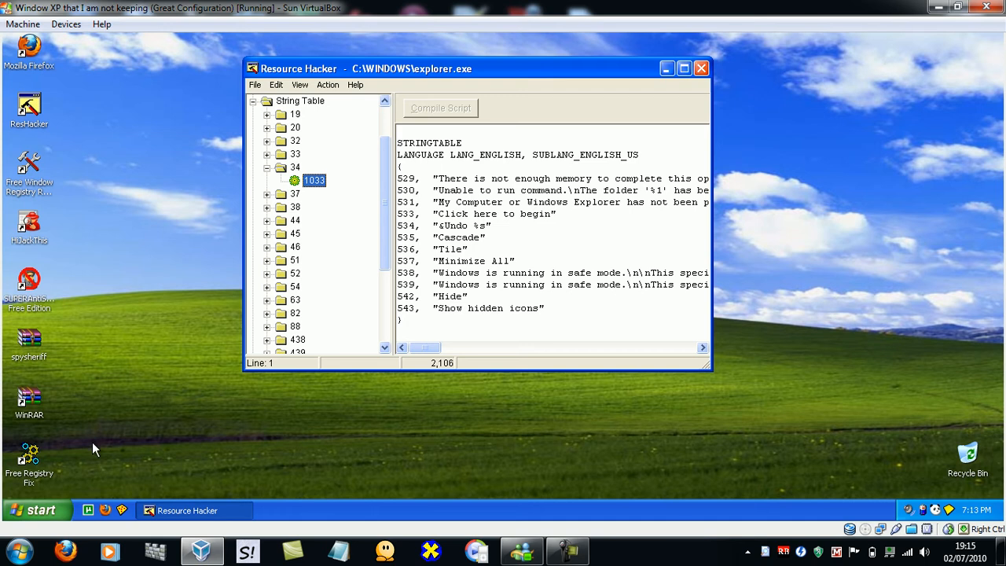
click(521, 214)
click(550, 214)
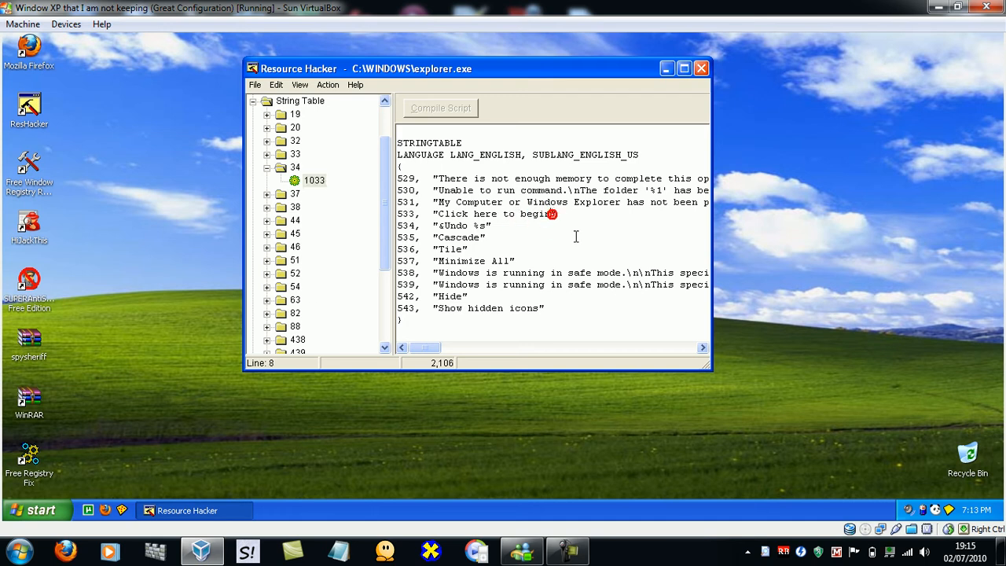
key(BackSpace)
key(BackSpace)
key(BackSpace)
key(BackSpace)
key(BackSpace)
text(start)
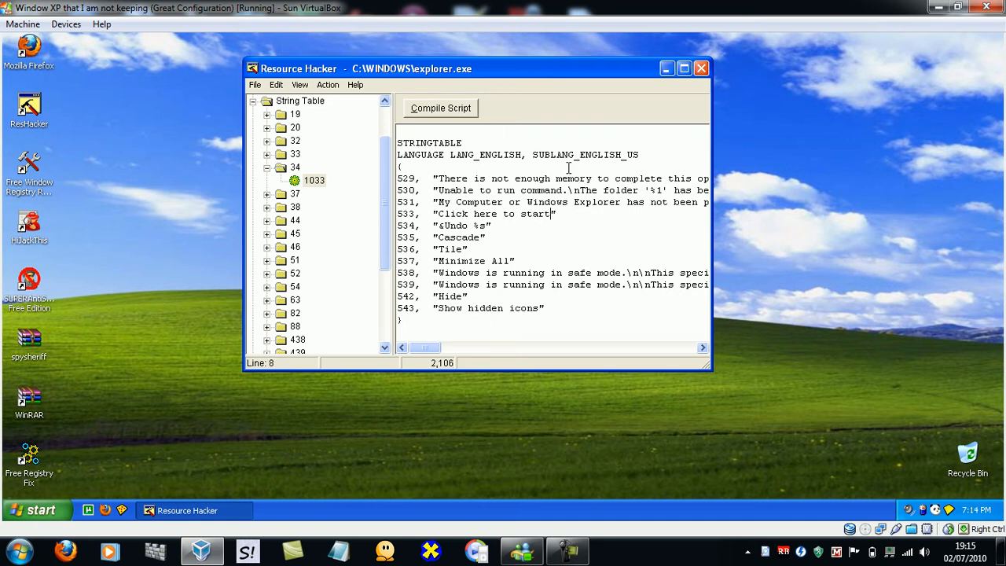
click(466, 110)
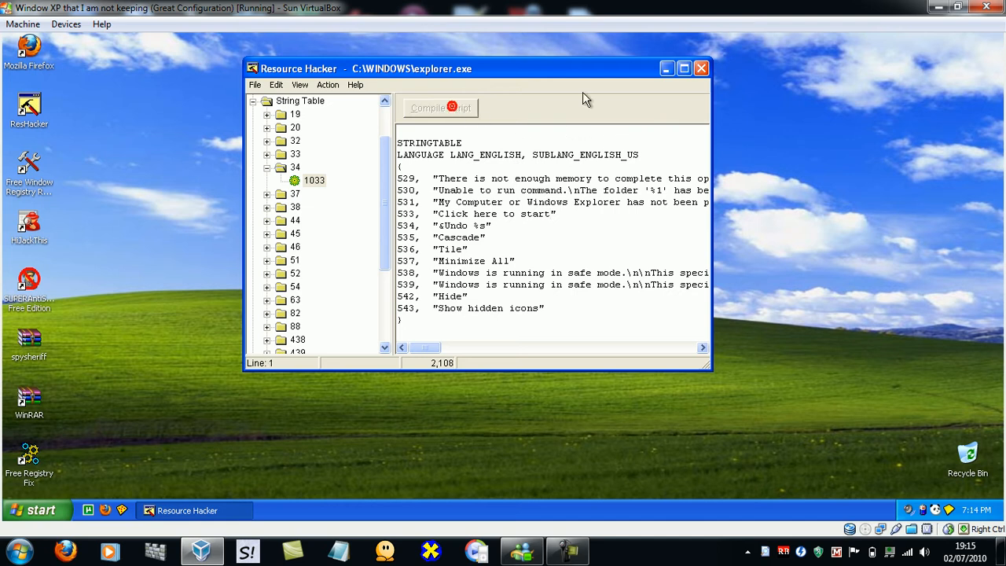
In String Table 37, resource 1033, change string 578 to "begin" and compile the script.
click(267, 167)
click(267, 181)
click(302, 193)
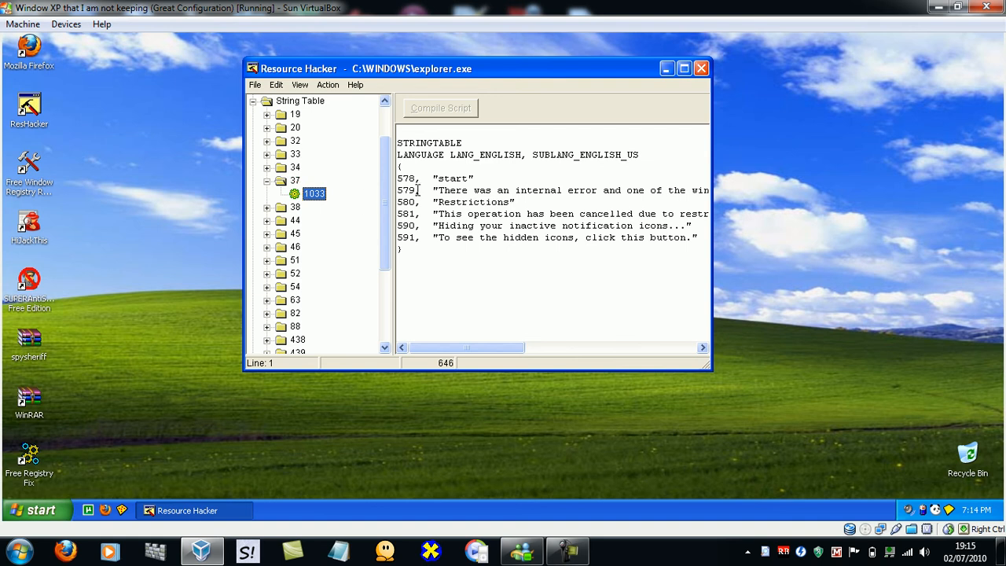
double_click(463, 179)
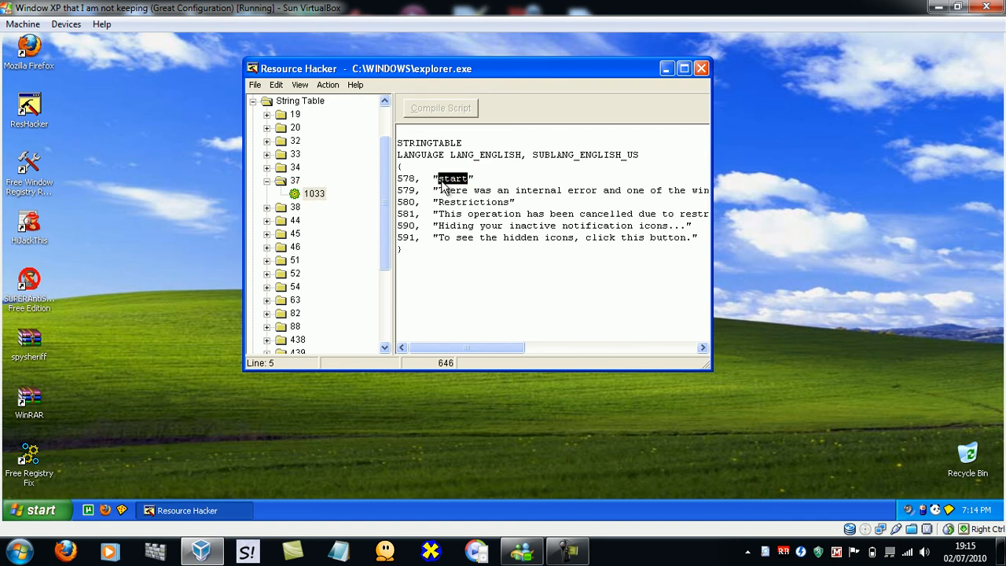
text(begin)
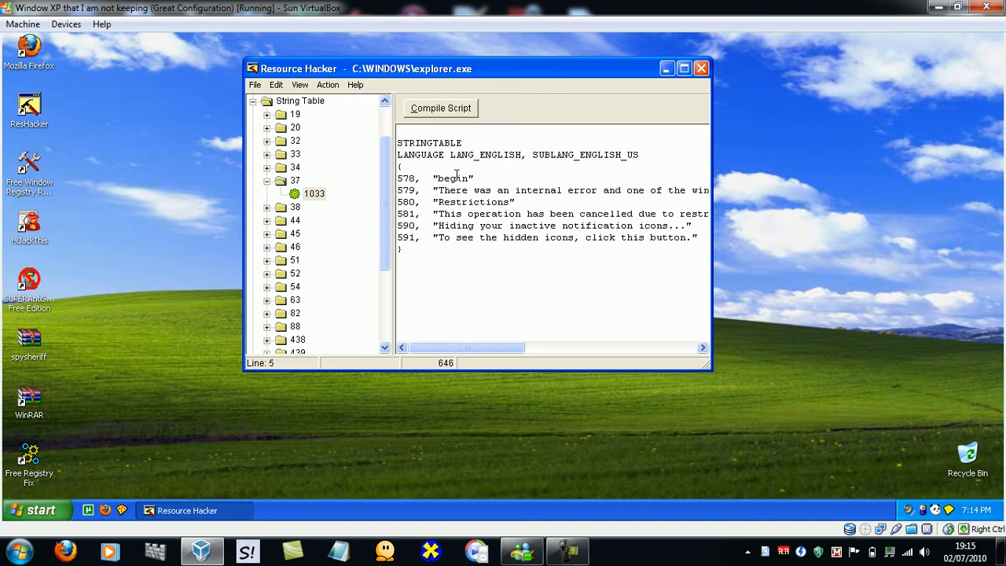
click(450, 109)
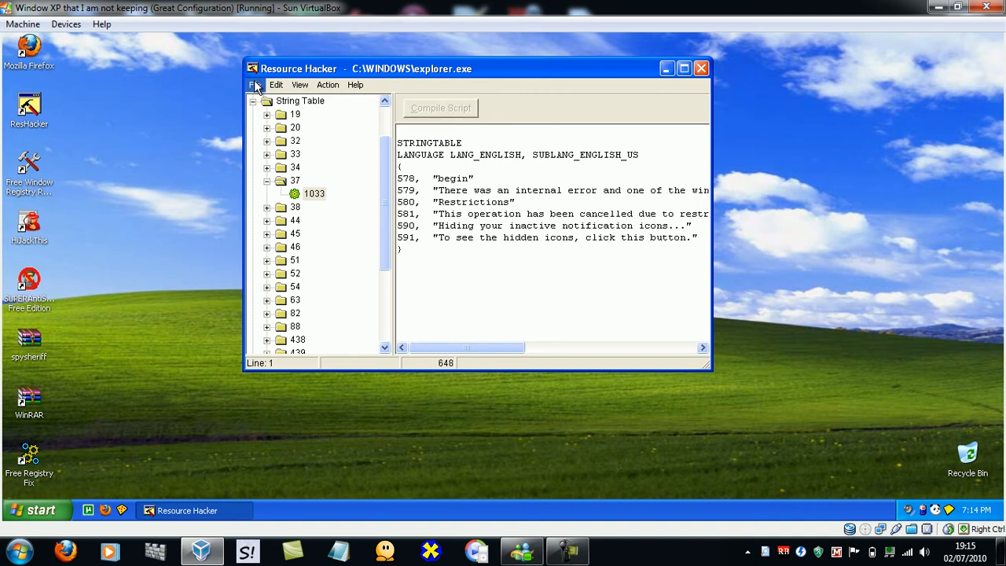
Start saving the modified file under a new name and create a folder named "modification" inside the WINDOWS folder.
click(254, 87)
click(263, 132)
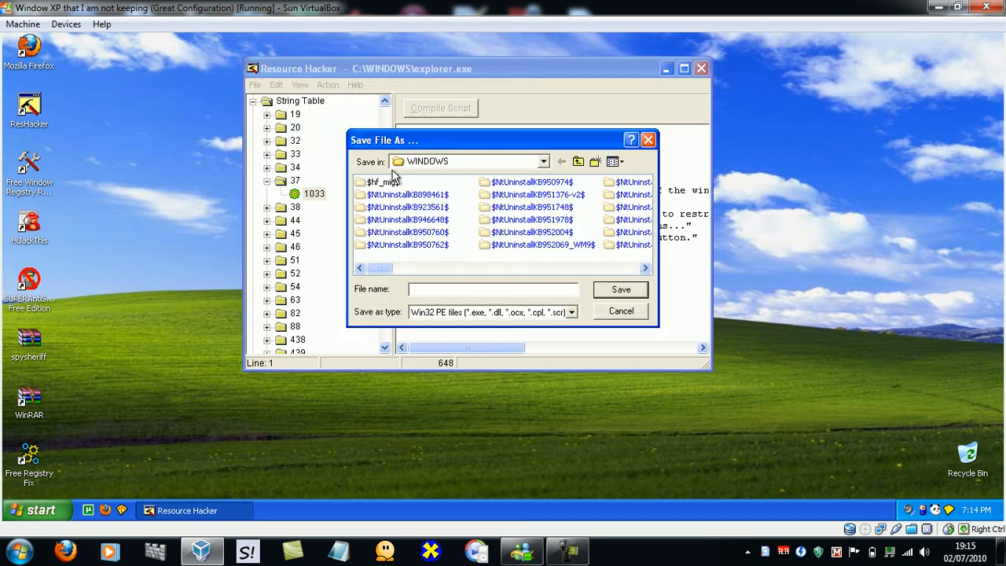
drag(382, 268, 579, 268)
right_click(563, 251)
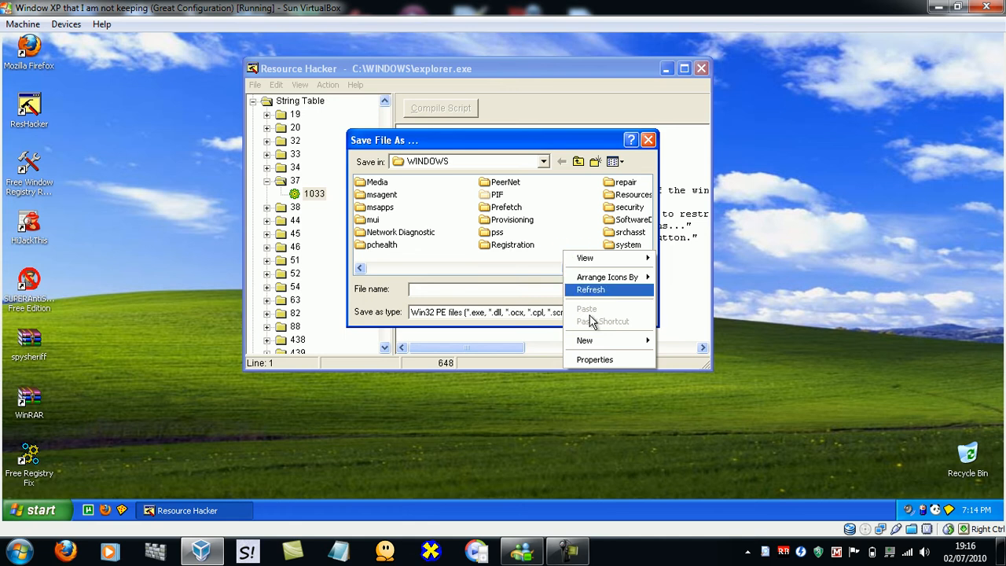
mouse_move(600, 350)
click(687, 341)
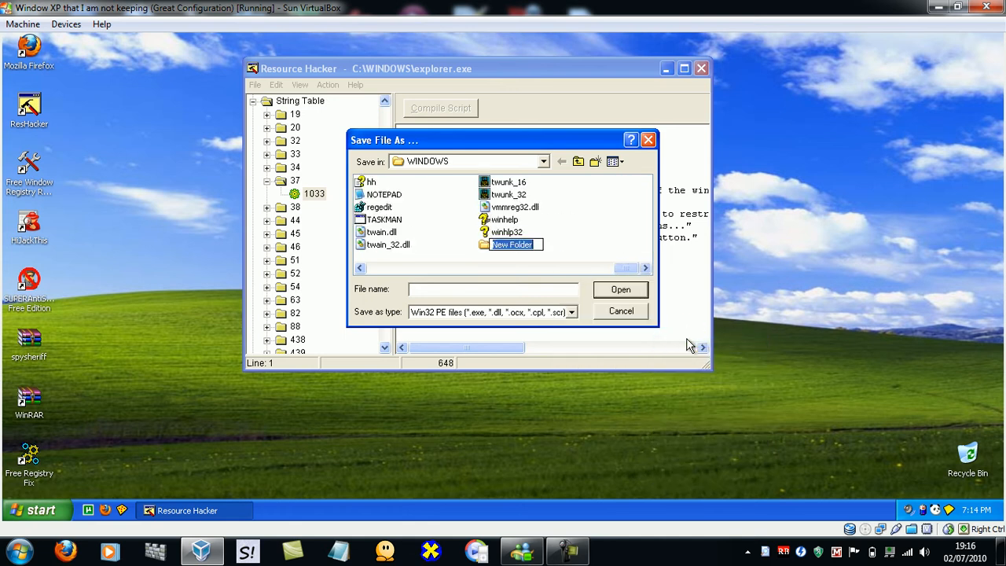
key(BackSpace)
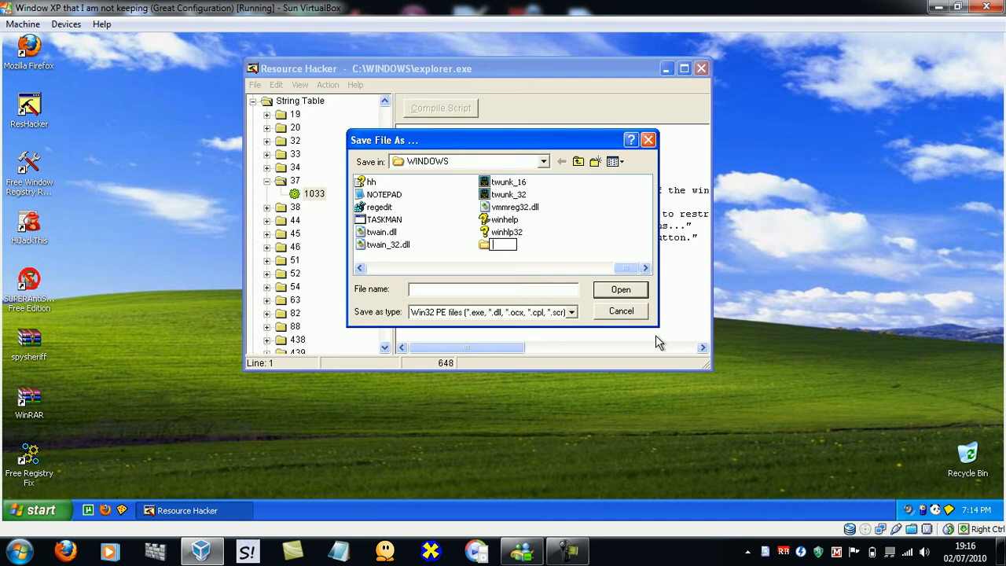
text(modification)
key(Return)
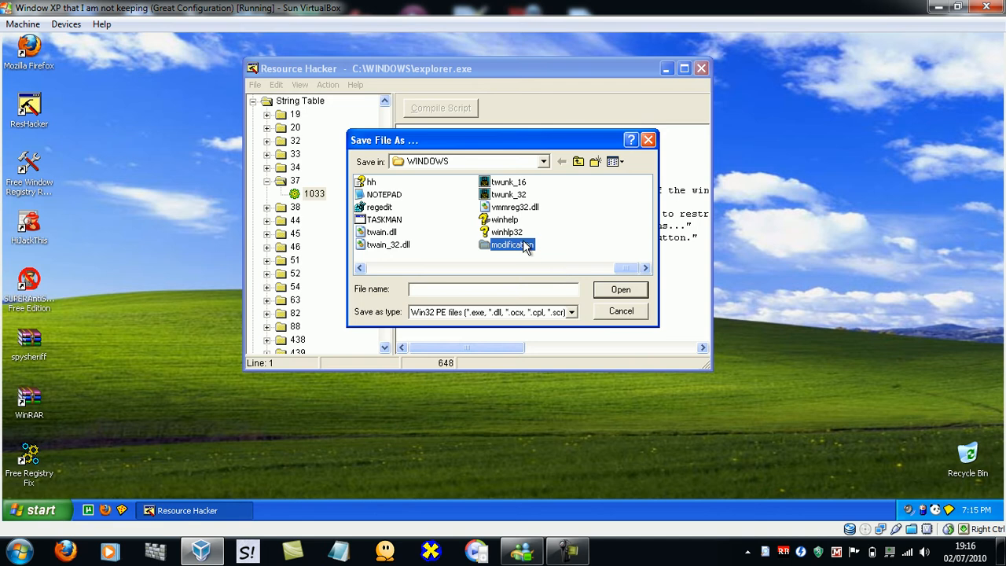
Save the modified file as explorer.exe in the modification folder and close Resource Hacker.
double_click(484, 246)
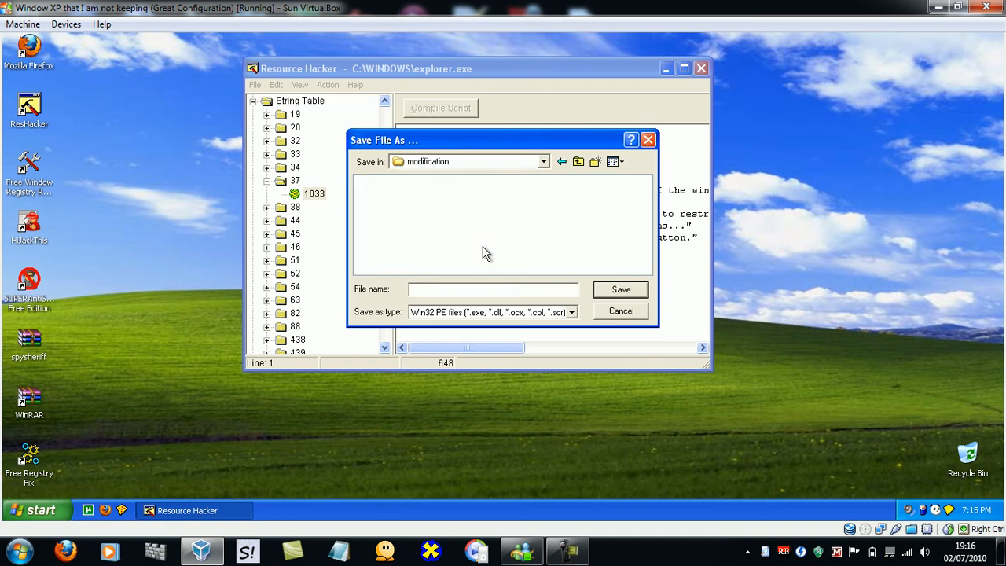
click(470, 291)
text(explorer.exe)
click(606, 291)
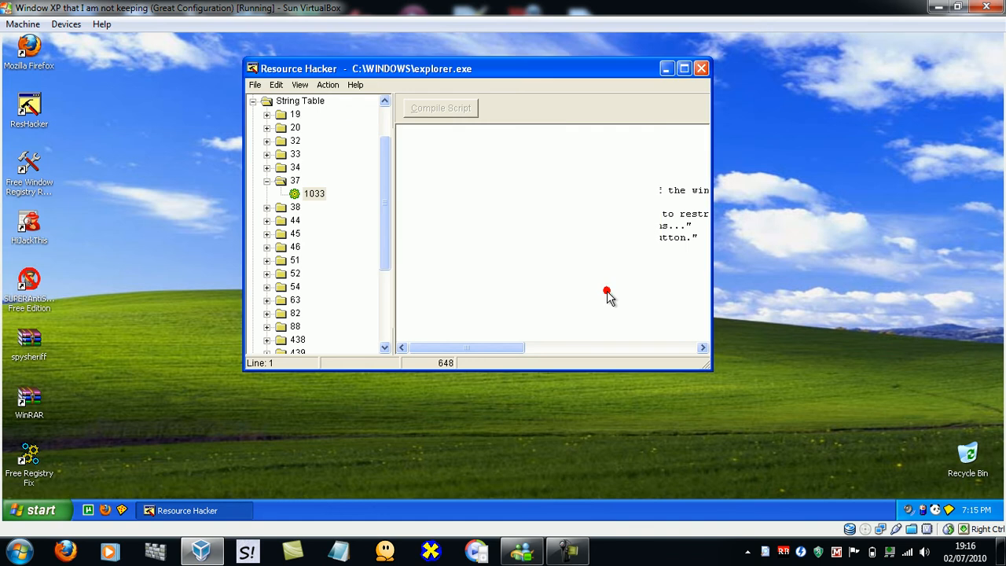
click(702, 68)
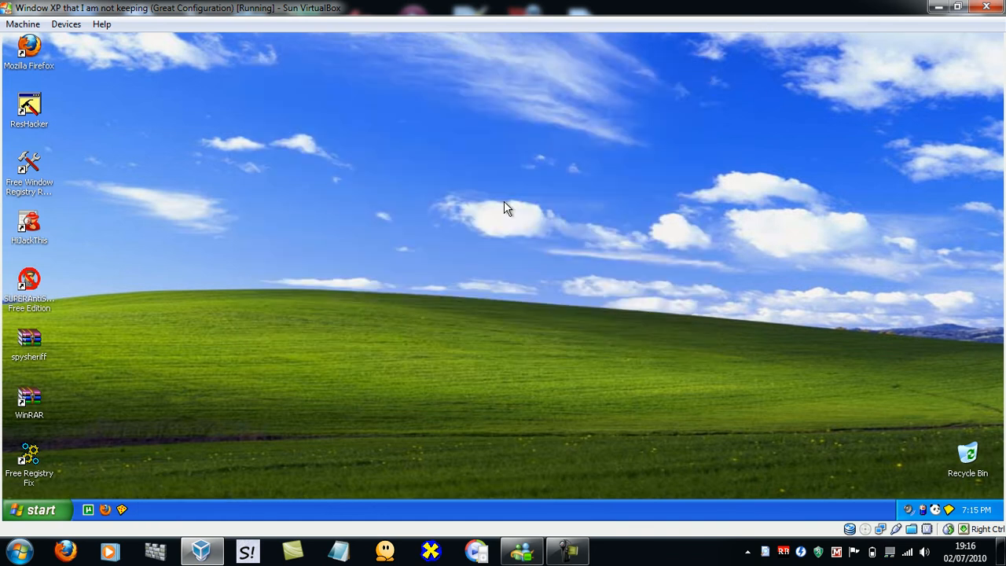
click(569, 550)
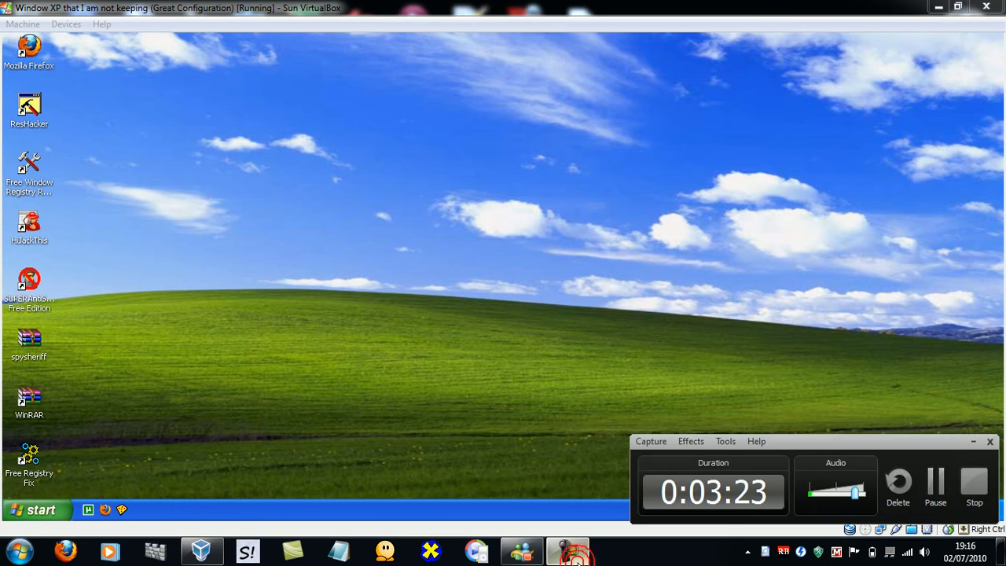
click(973, 442)
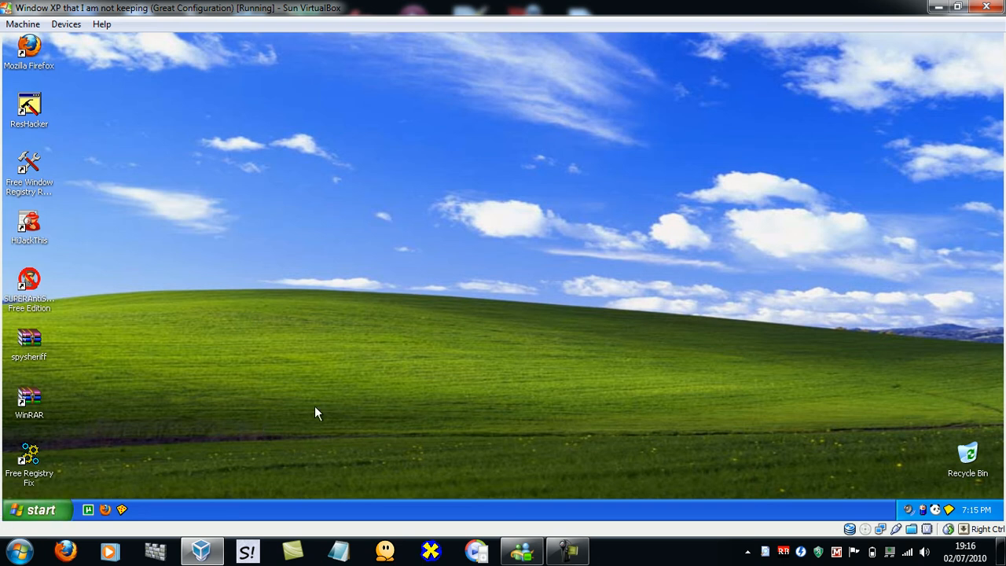
Open the Registry Editor in the Windows XP virtual machine by running regedit.
click(63, 510)
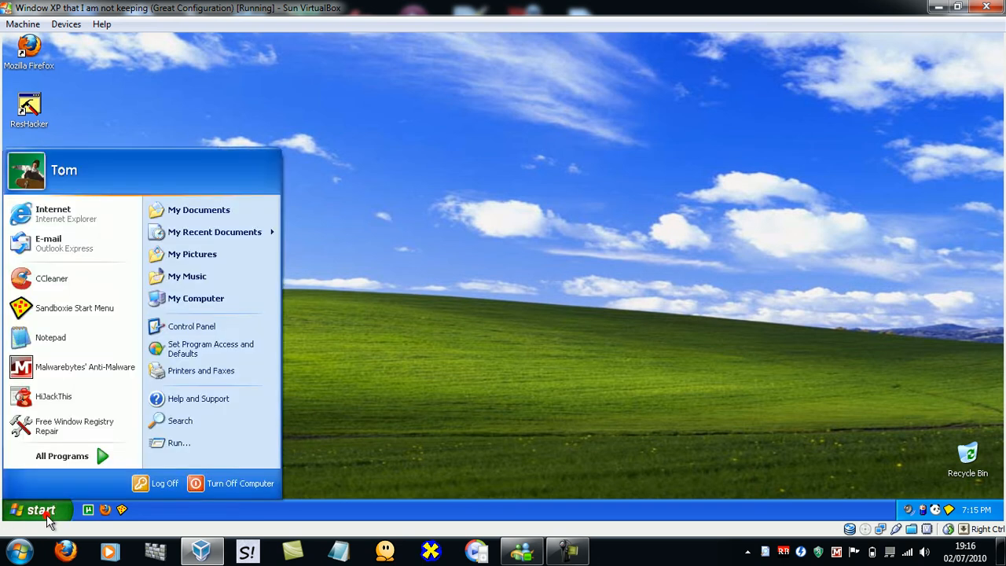
click(106, 454)
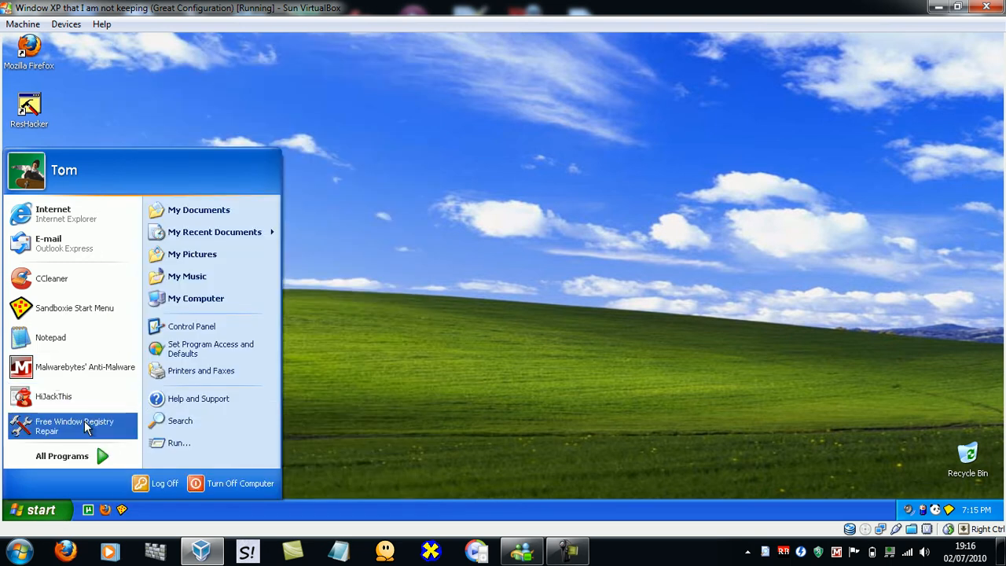
click(194, 440)
text(regedit)
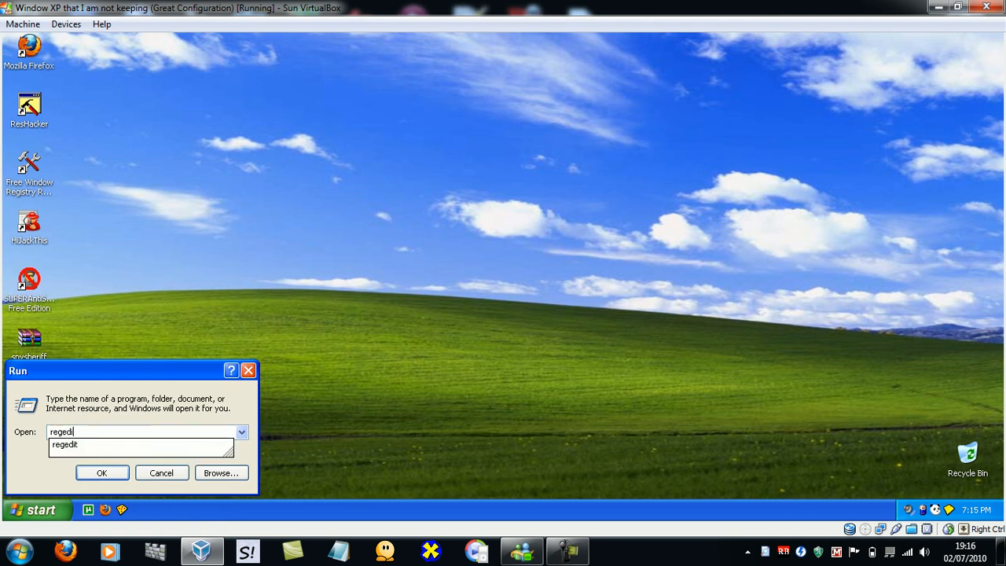
key(Return)
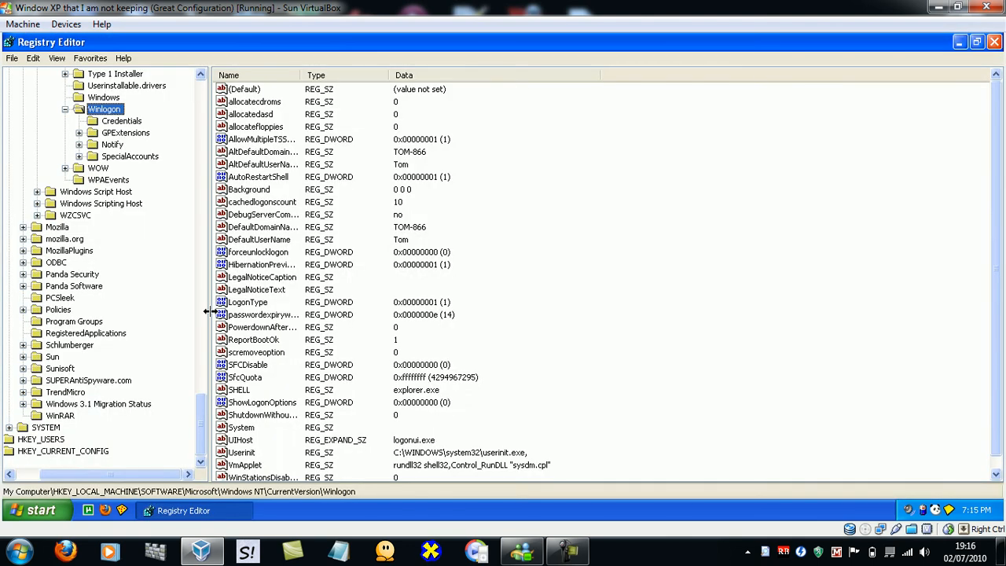
In HKEY_LOCAL_MACHINE\SOFTWARE\Microsoft\Windows NT\CurrentVersion\Winlogon, set the SHELL value to modification/explorer.exe and close the Registry Editor.
drag(201, 445, 209, 128)
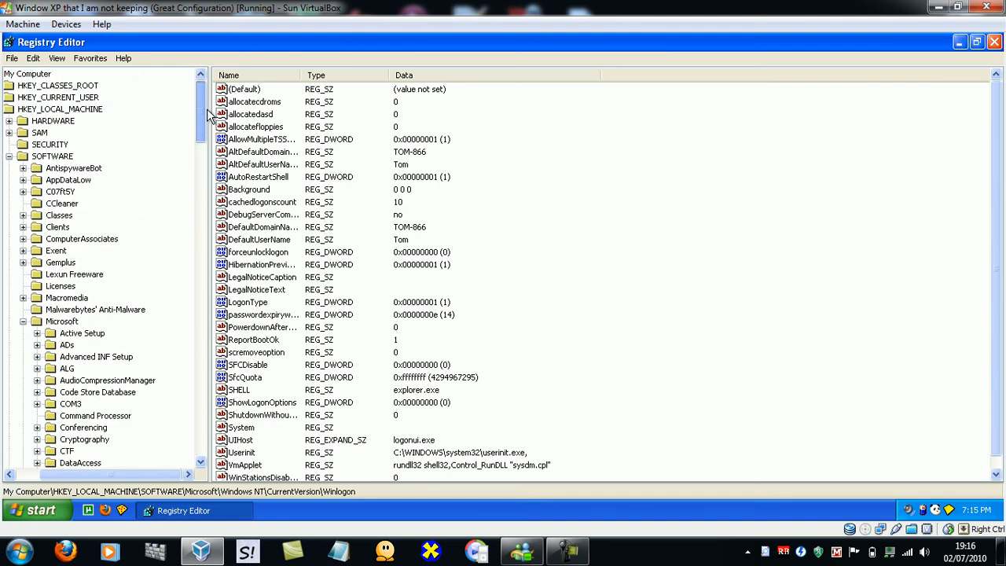
drag(130, 472, 93, 464)
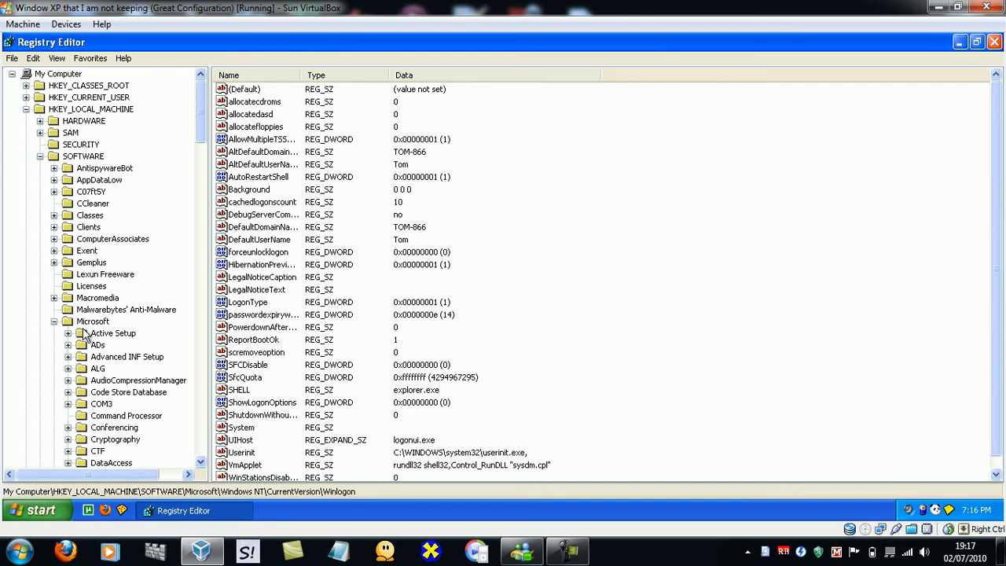
drag(203, 126, 217, 307)
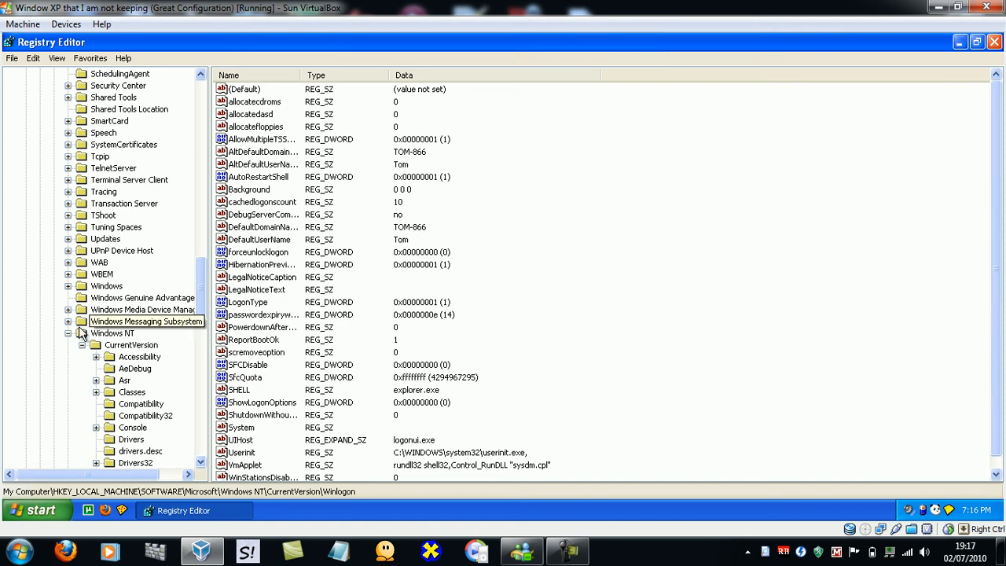
drag(198, 276, 211, 382)
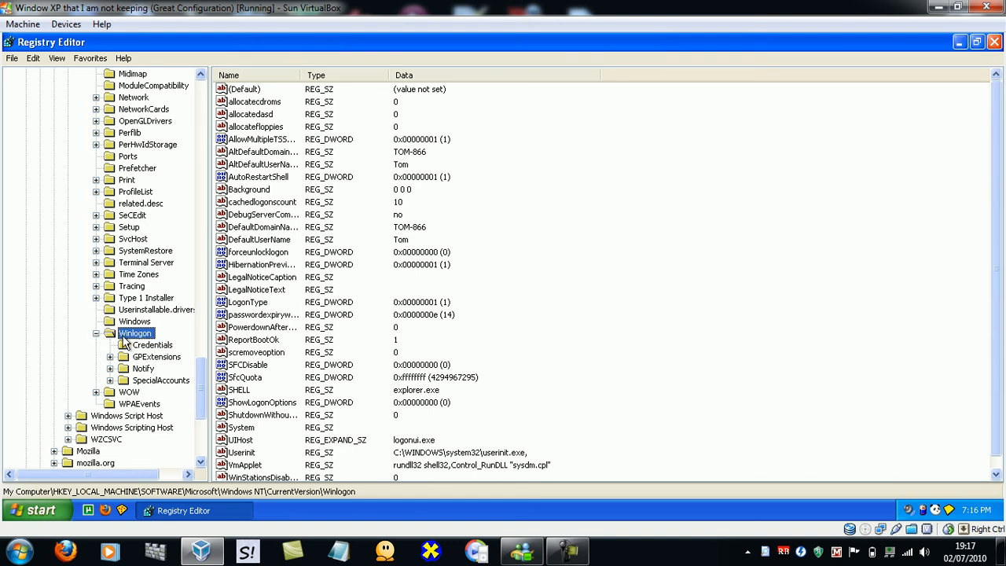
double_click(242, 394)
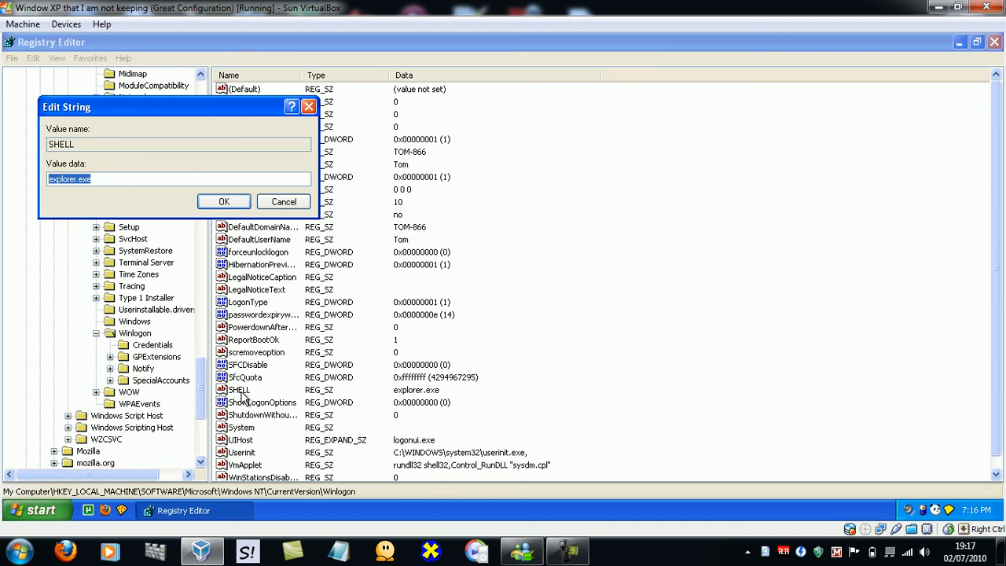
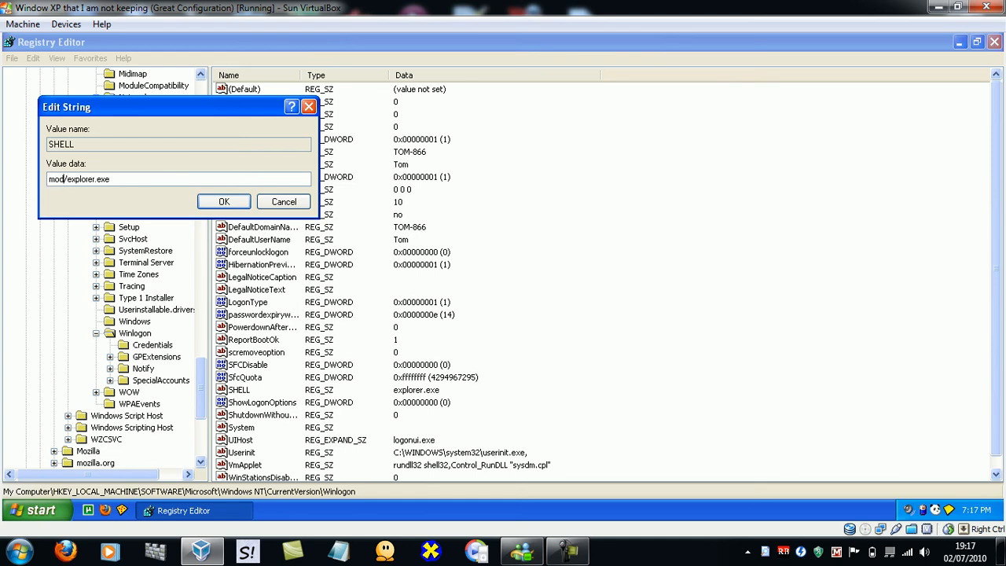
text(i)
text(fication)
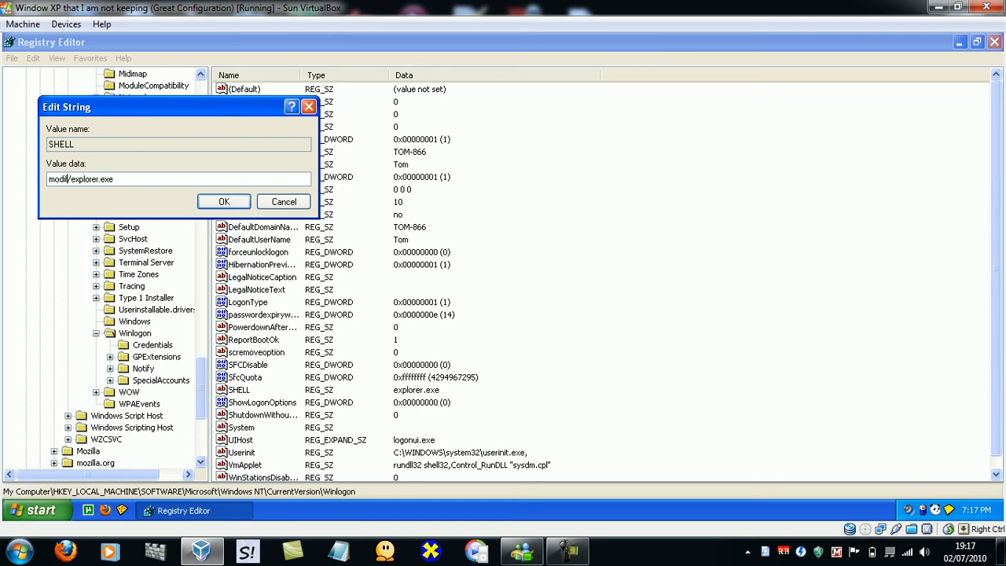
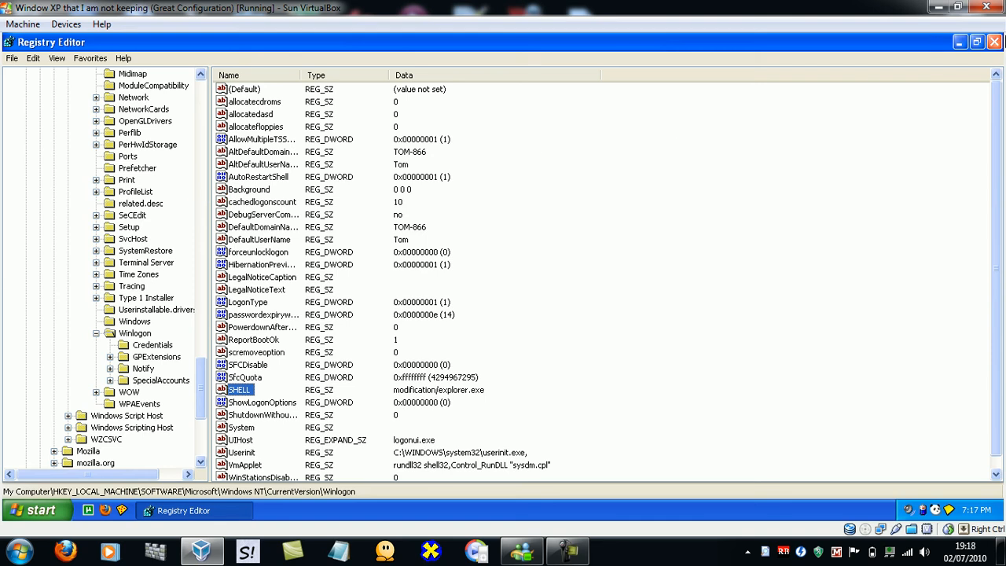
click(995, 41)
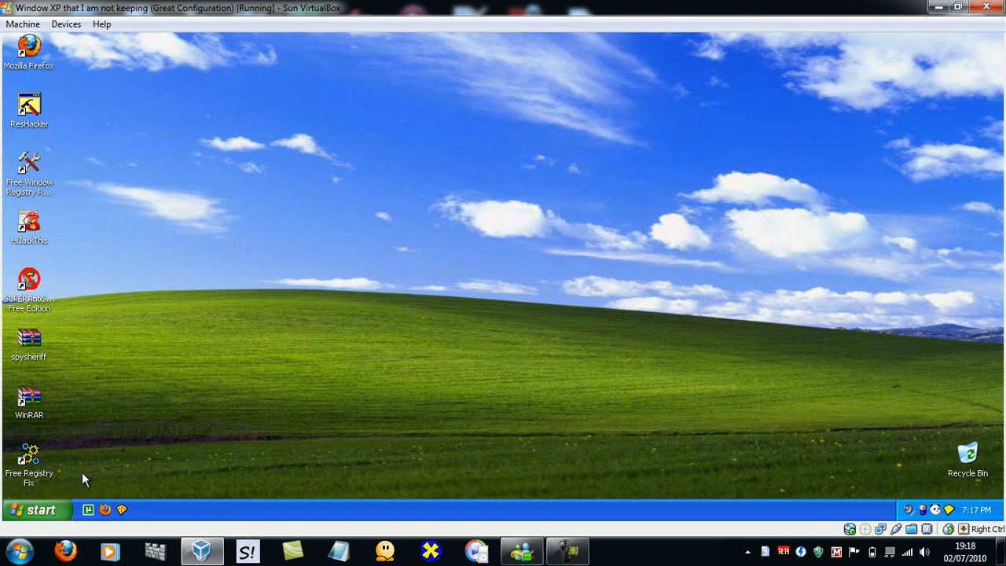
Restart the Windows XP virtual machine.
click(35, 510)
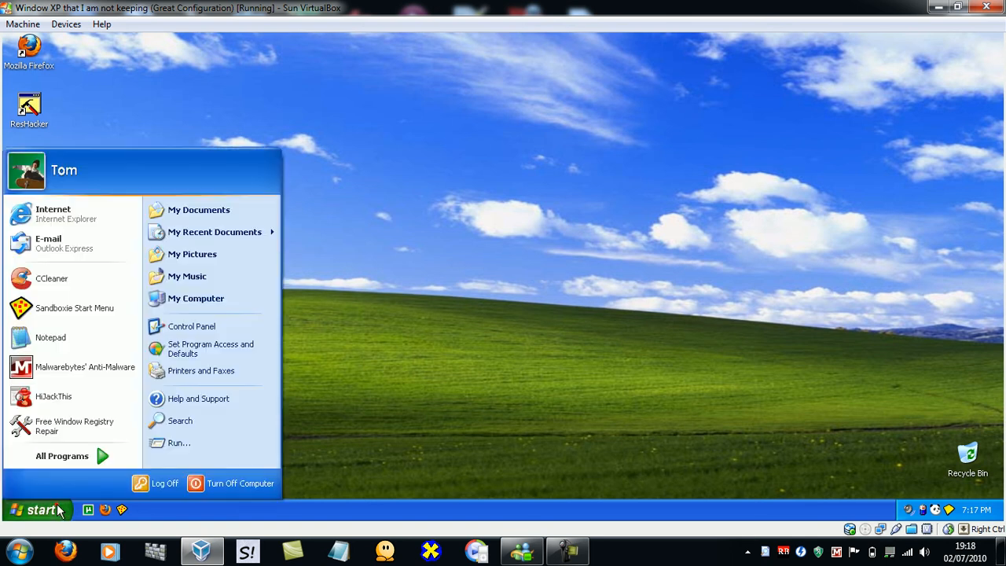
click(260, 481)
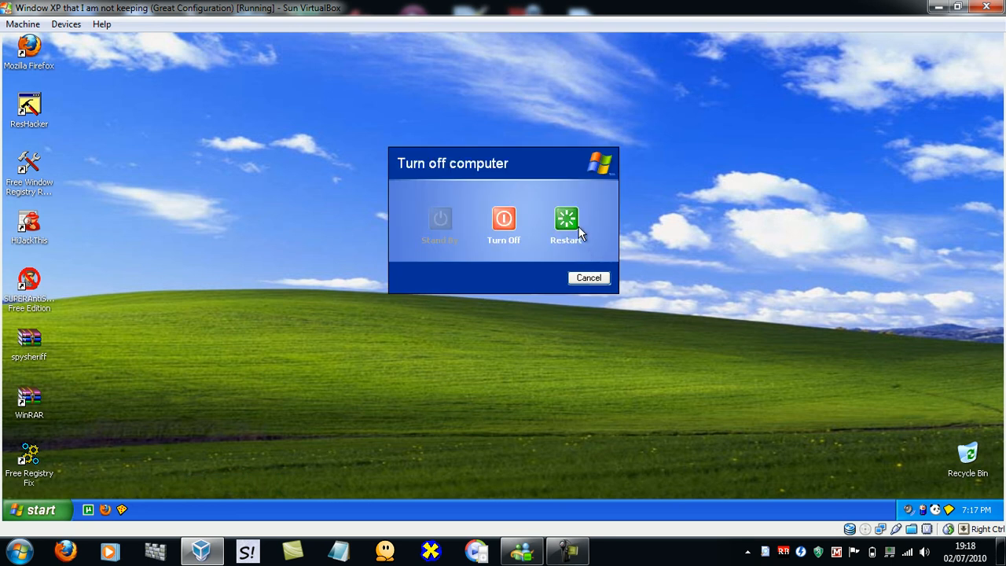
click(580, 233)
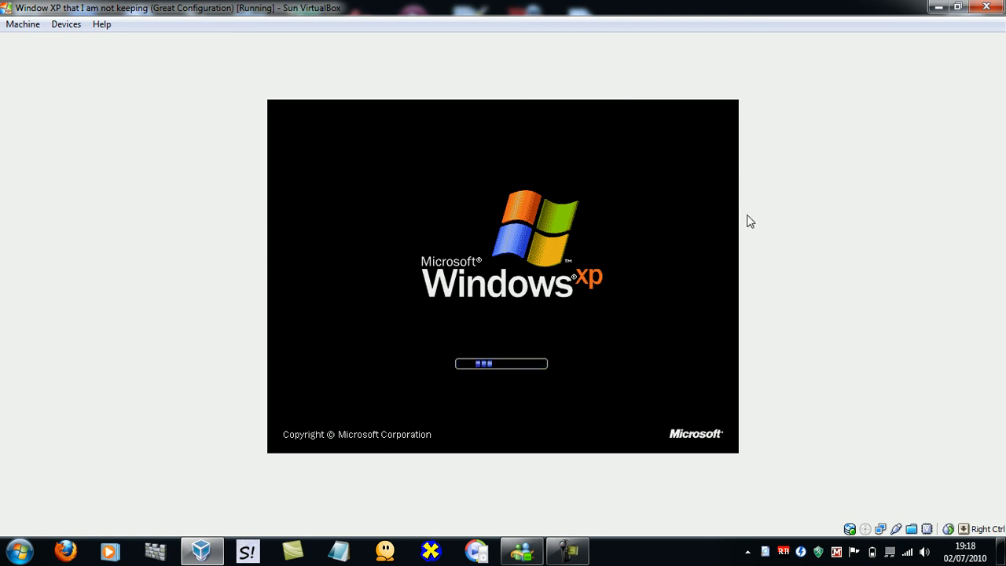
click(569, 550)
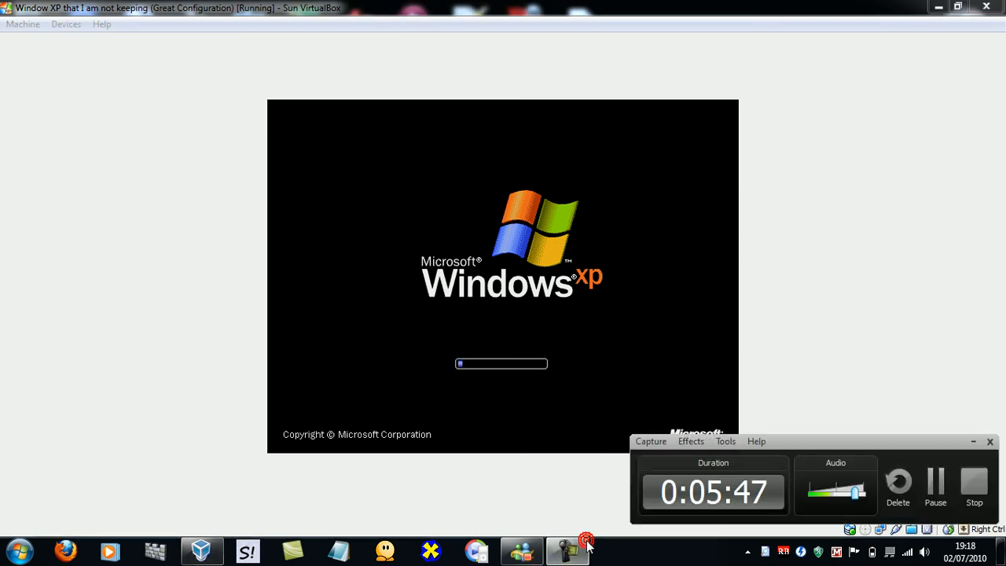
click(972, 443)
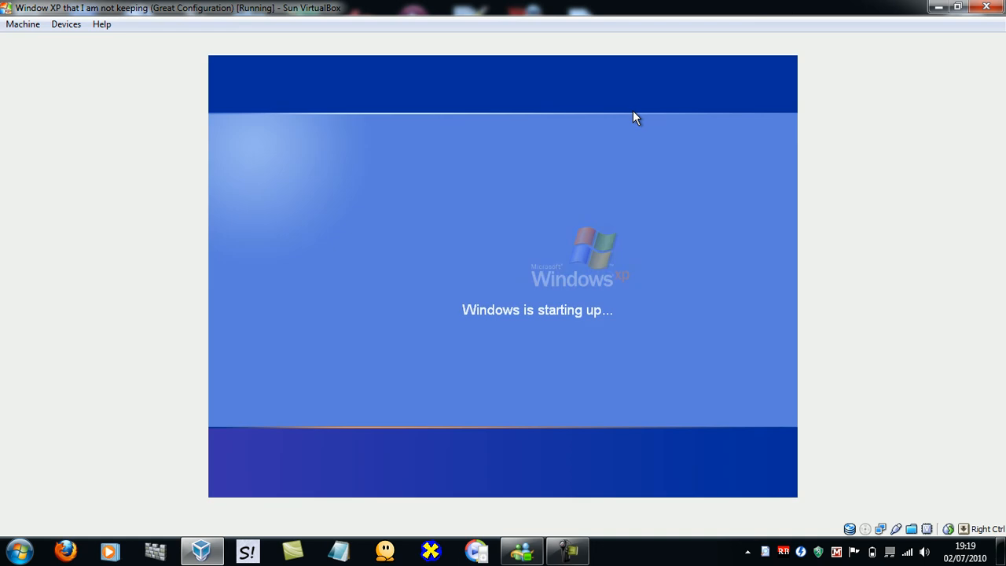
Restore the virtual machine window to its smaller size and minimize it to show the host desktop.
double_click(668, 6)
double_click(671, 7)
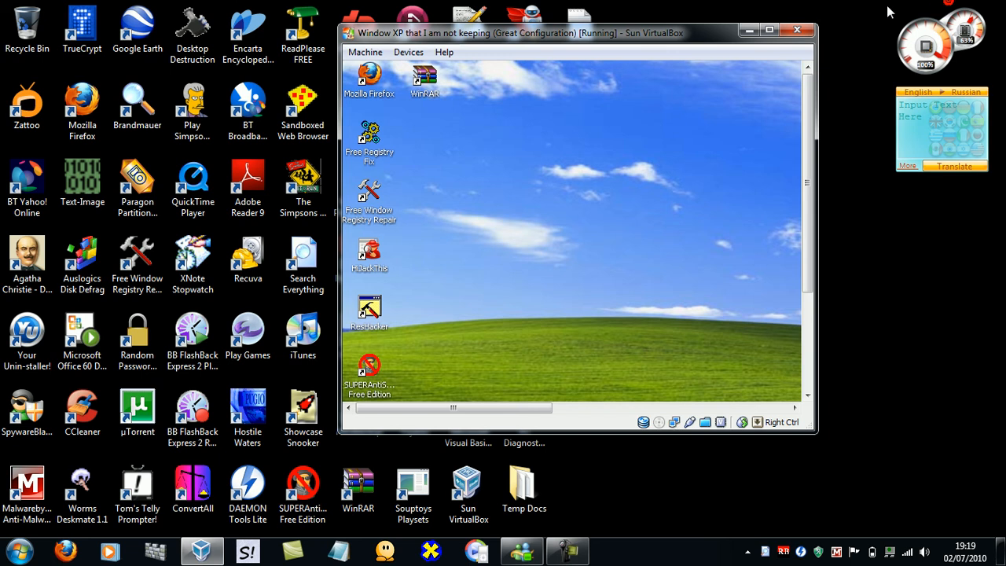
click(958, 7)
click(740, 30)
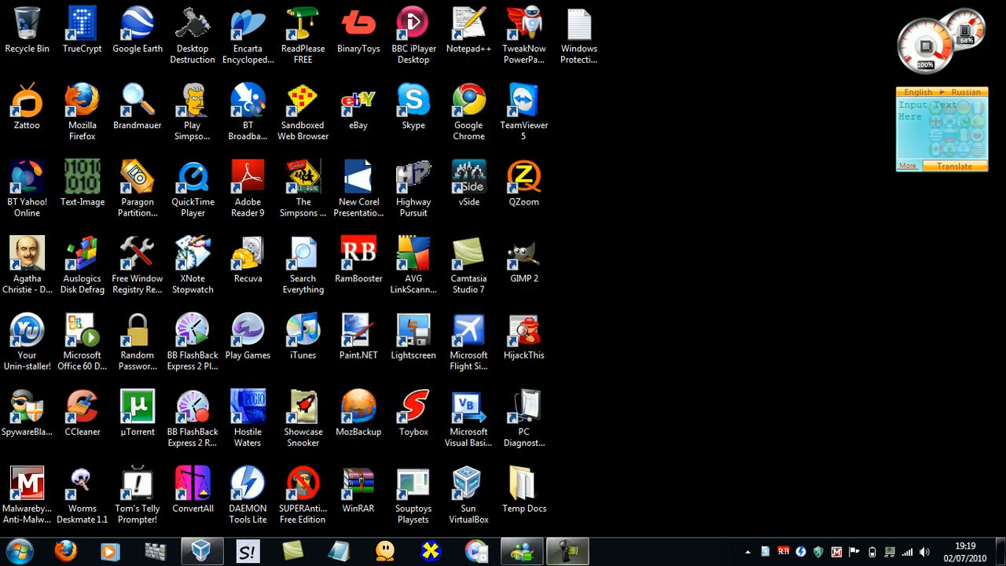
click(568, 551)
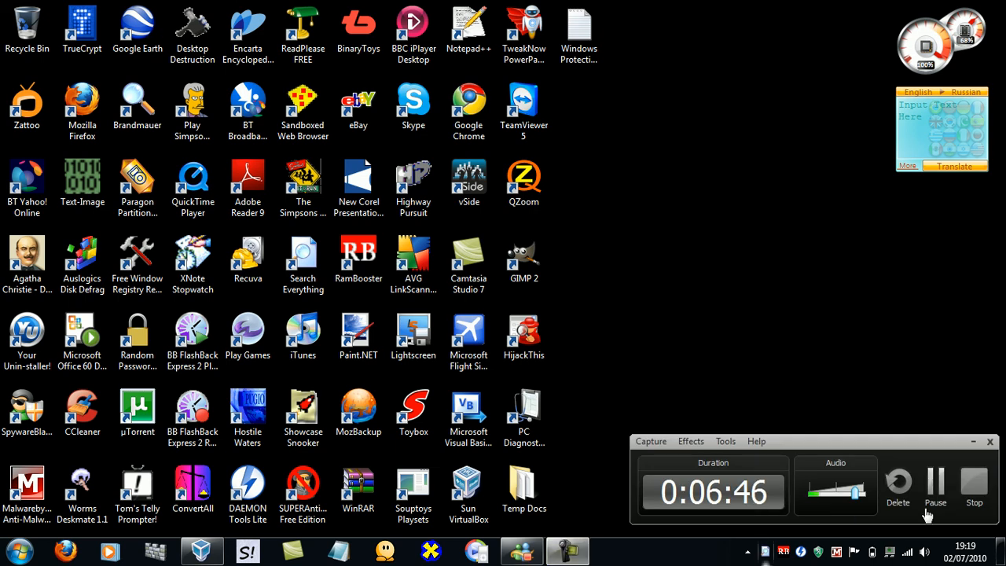